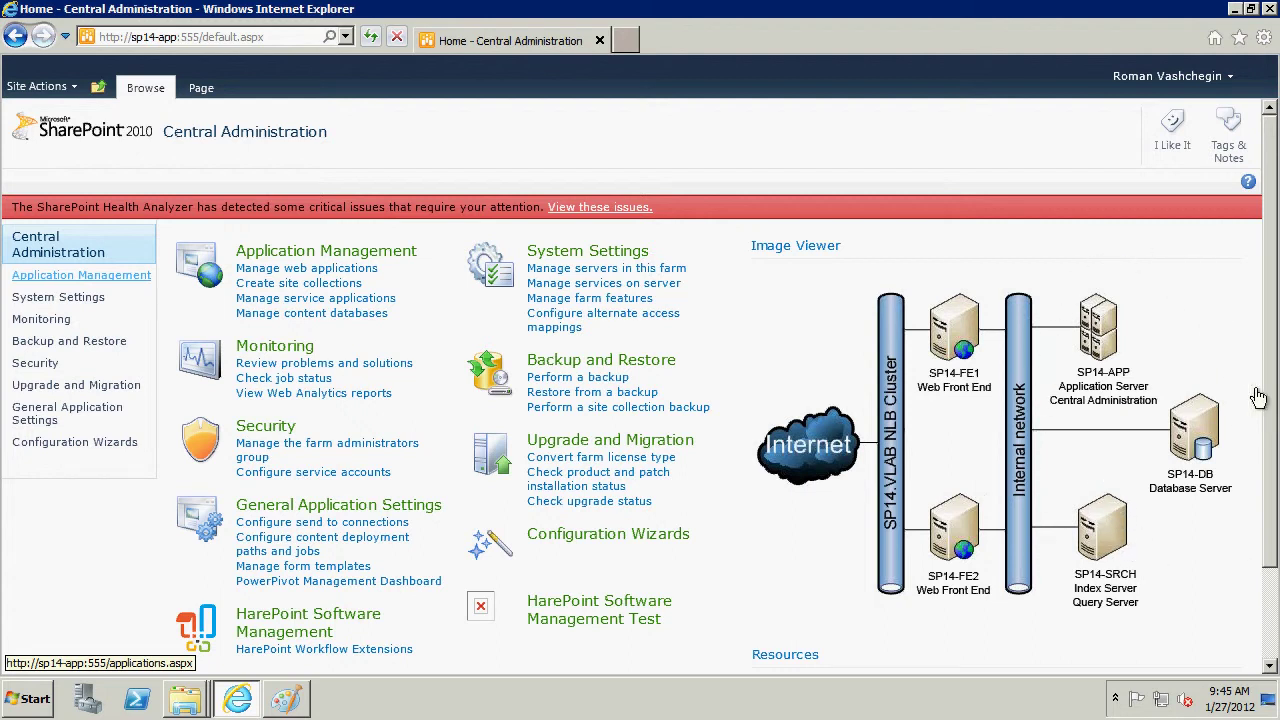
- Bring the C:\analytics folder forward and select the Setup application (50 KB)
mouse_move(184, 698)
left_click(196, 628)
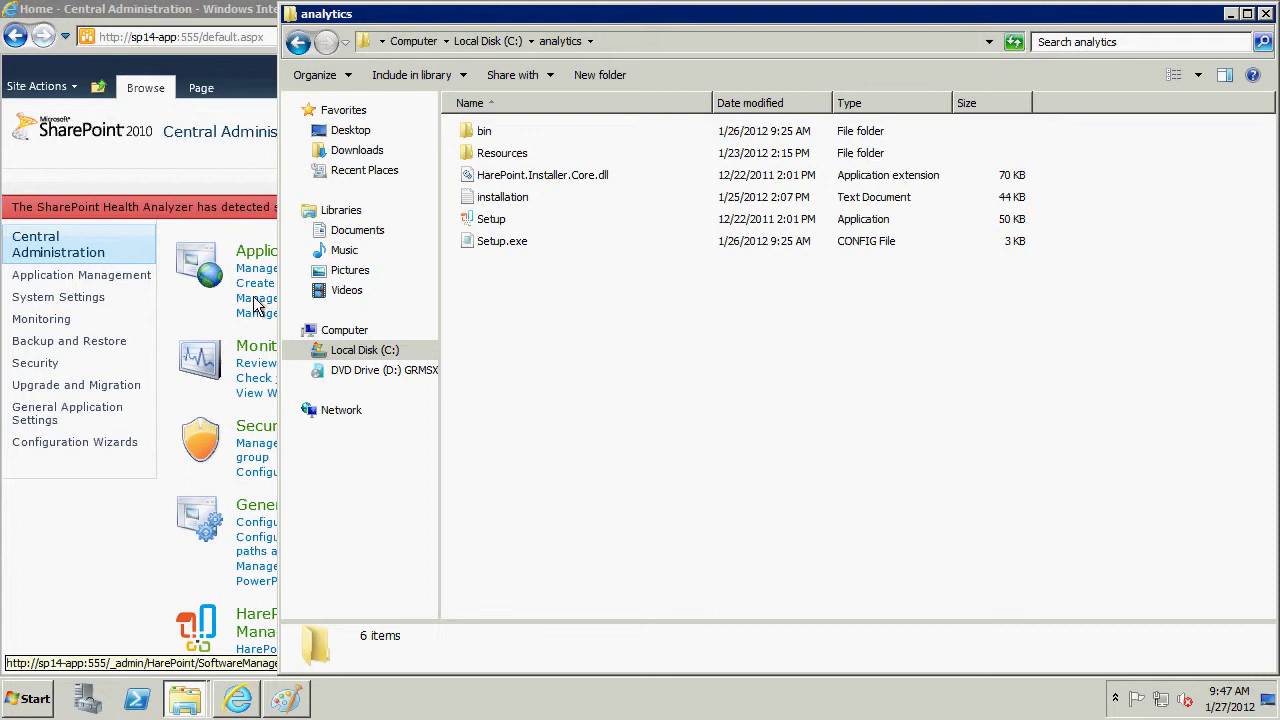
left_click(496, 222)
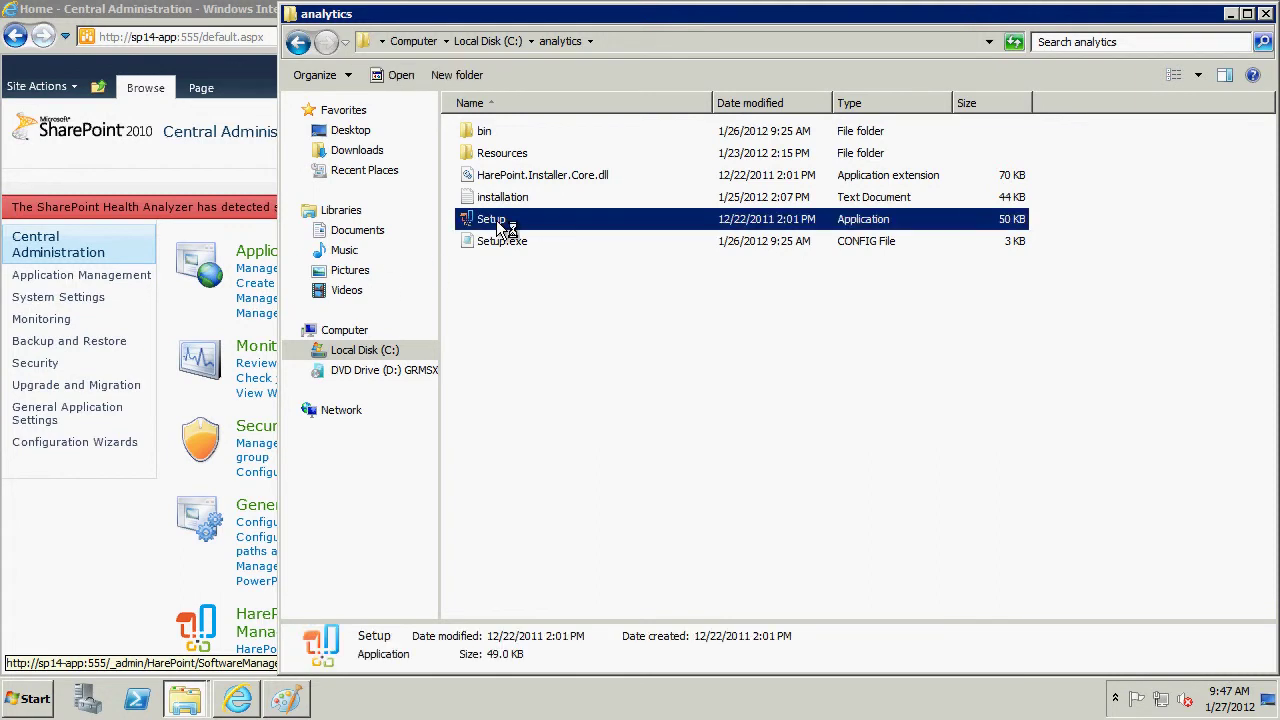
- Run Setup, pass the welcome and prerequisite pages, and accept the License Agreement to reach Deployment Targets
double_click(496, 220)
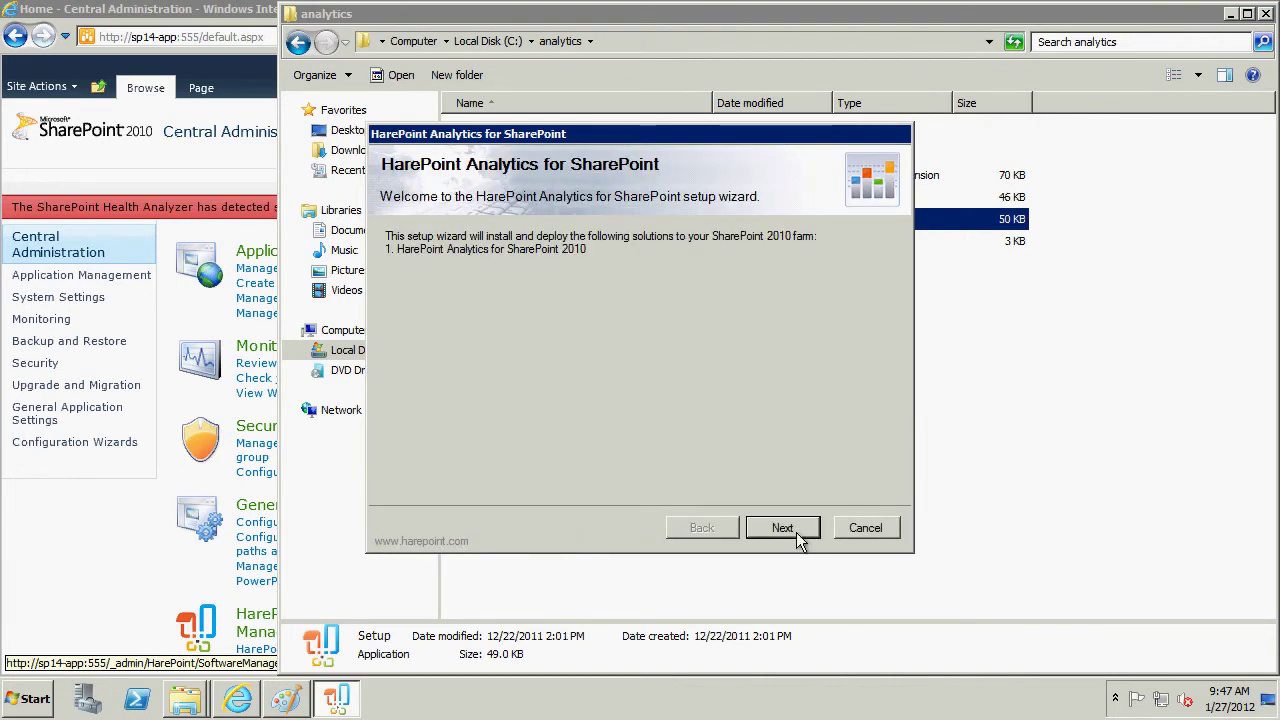
left_click(798, 538)
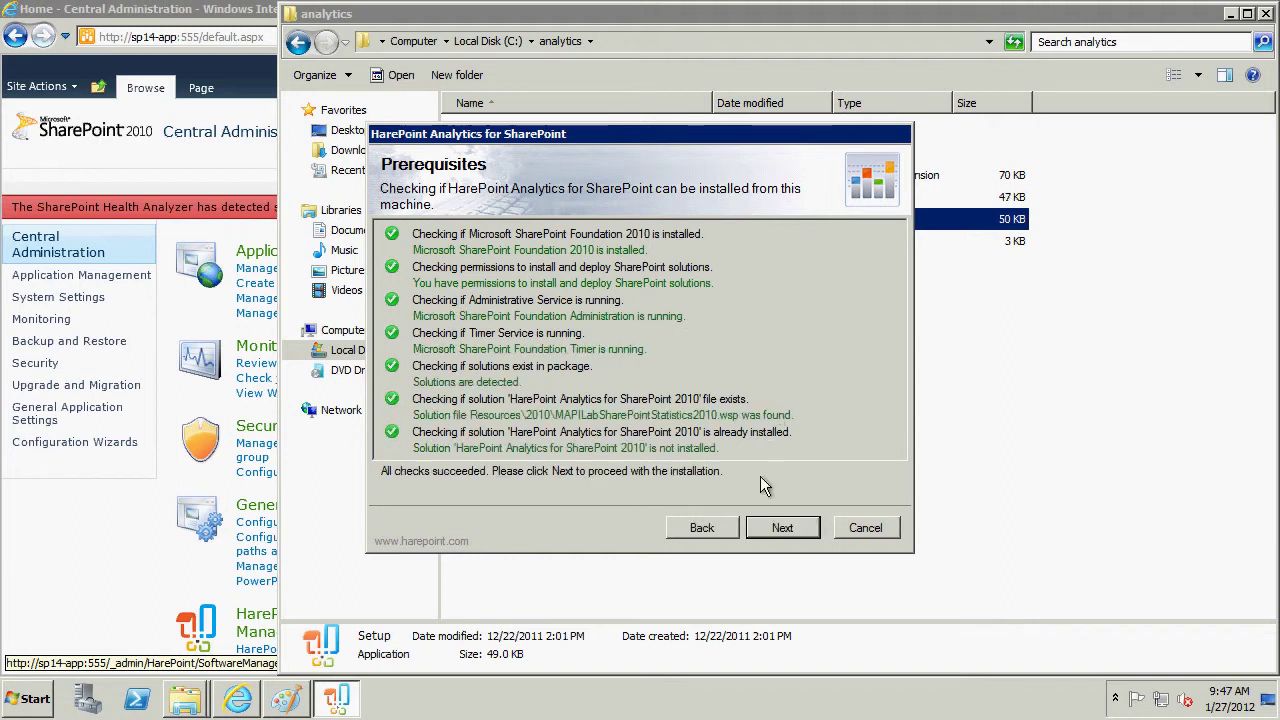
left_click(782, 530)
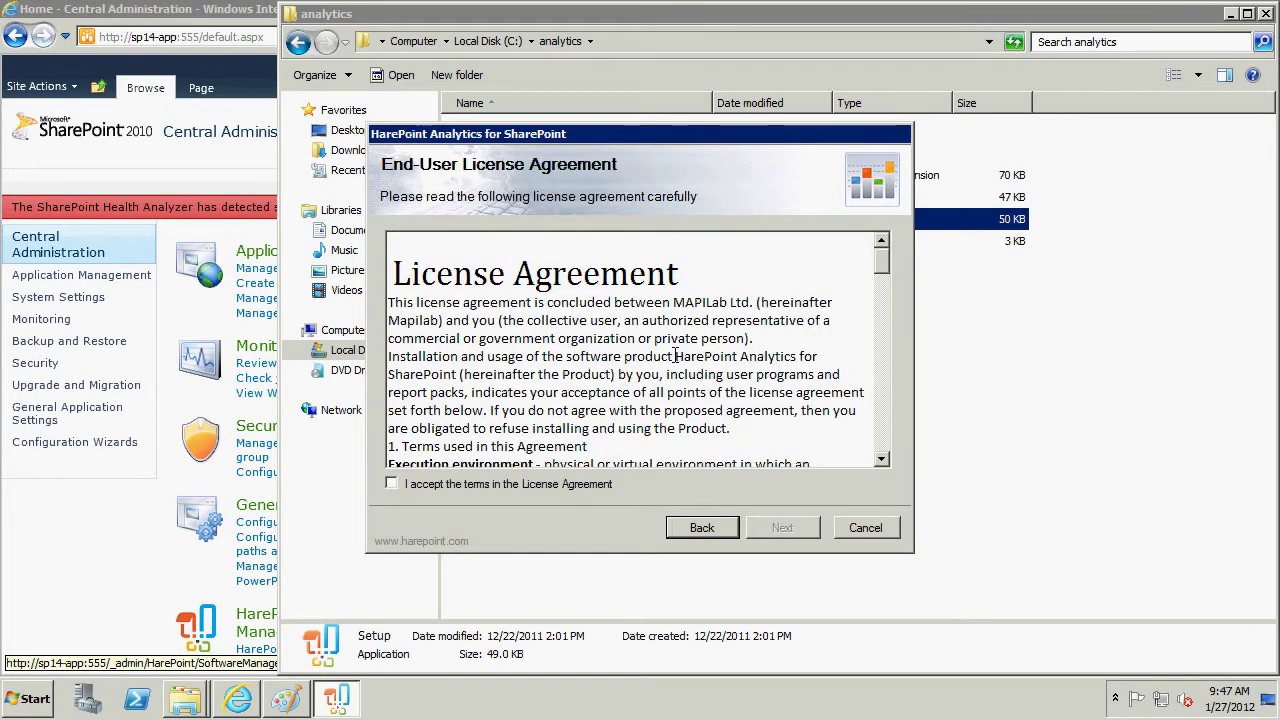
left_click(506, 488)
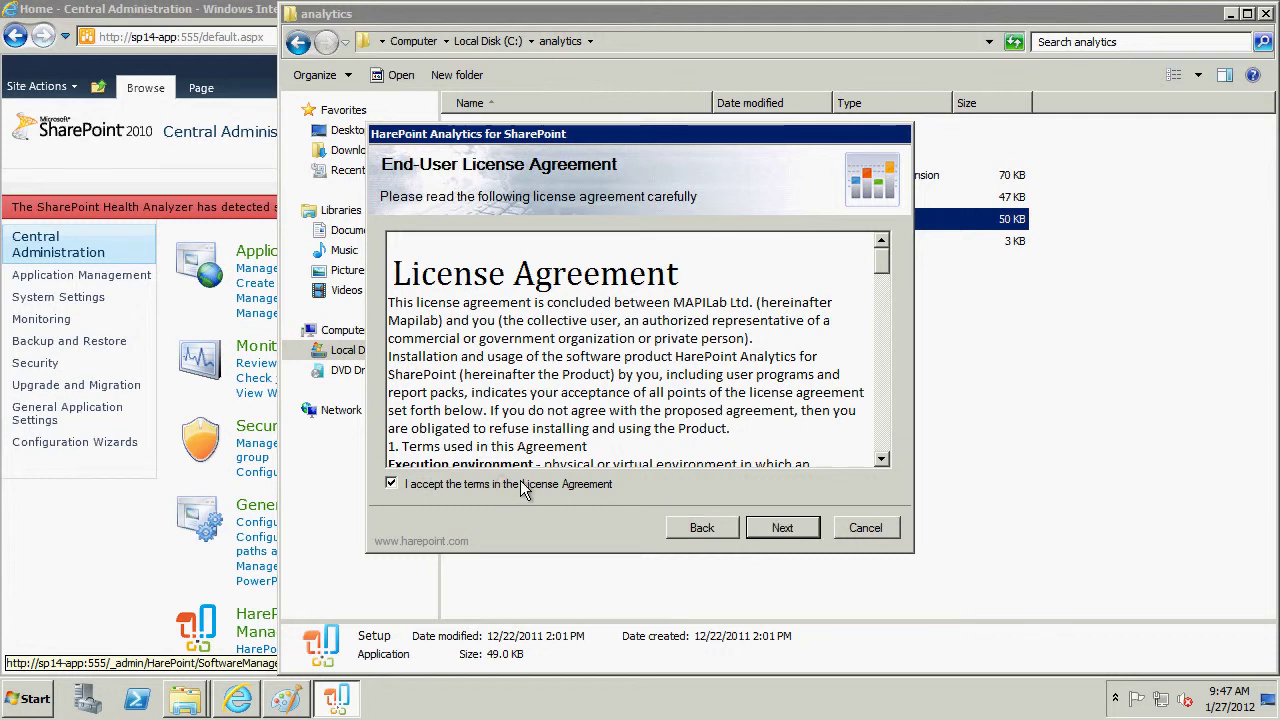
left_click(786, 528)
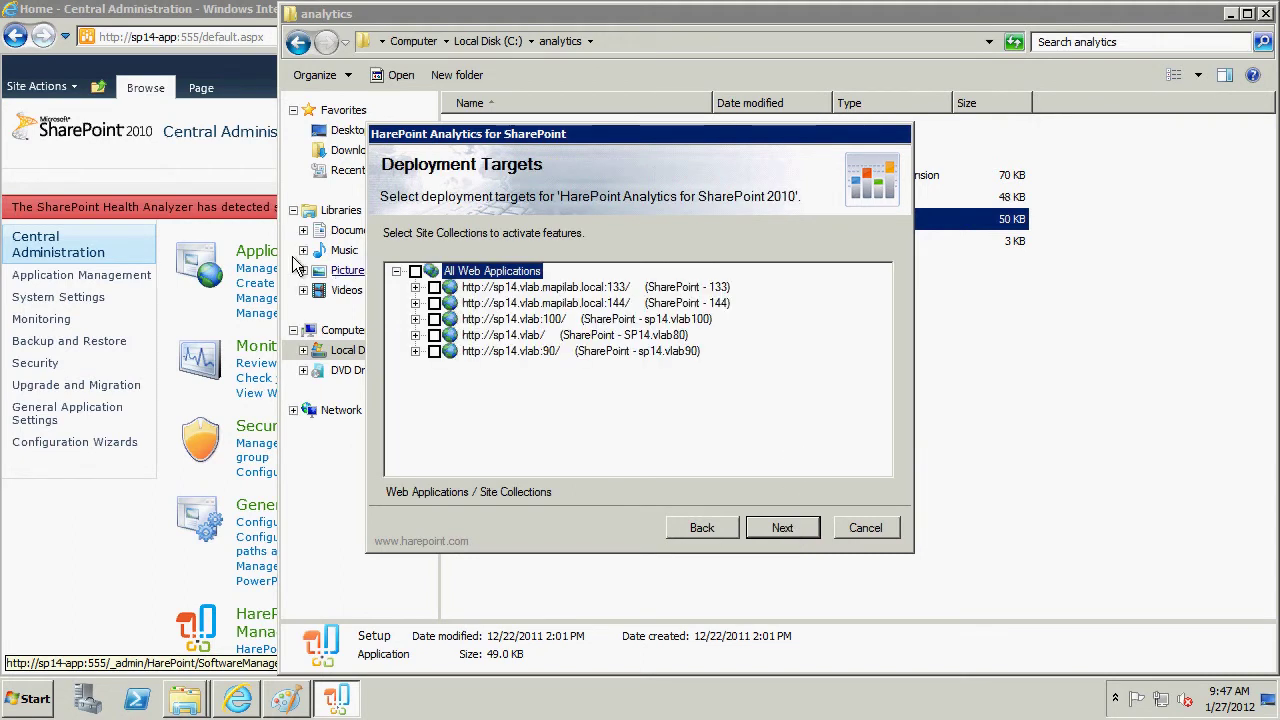
left_click(415, 335)
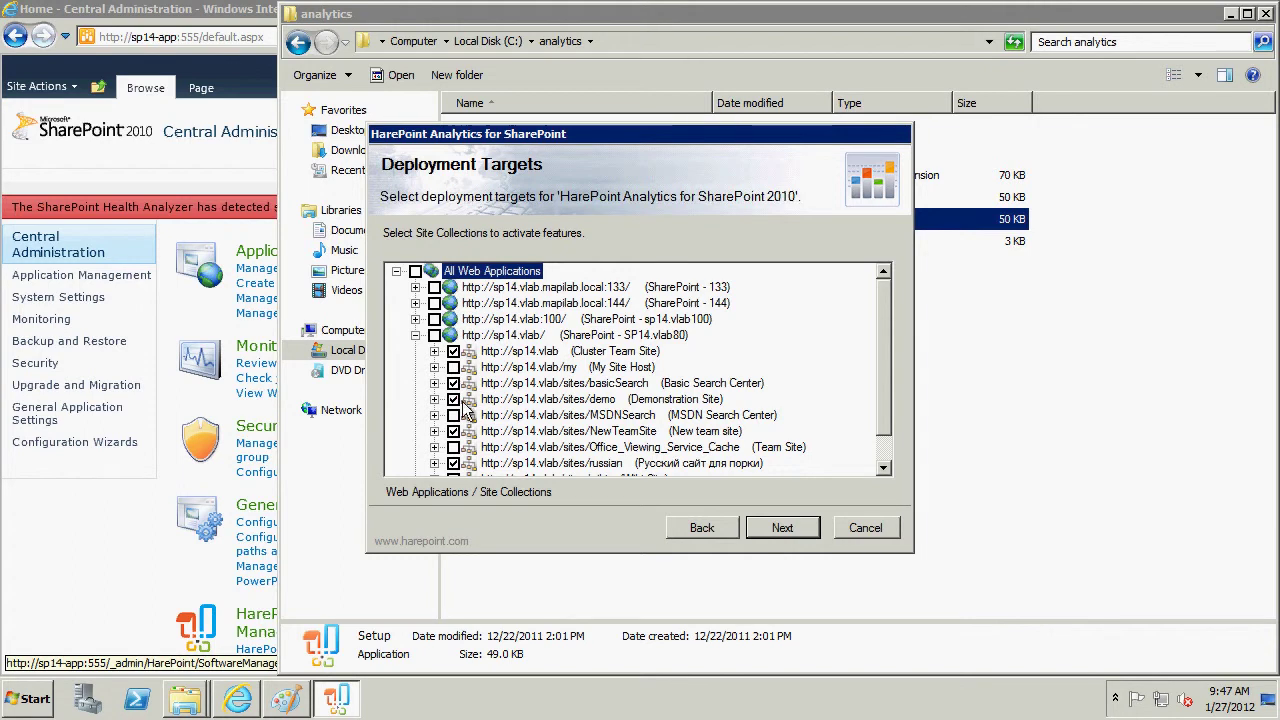
left_click(779, 530)
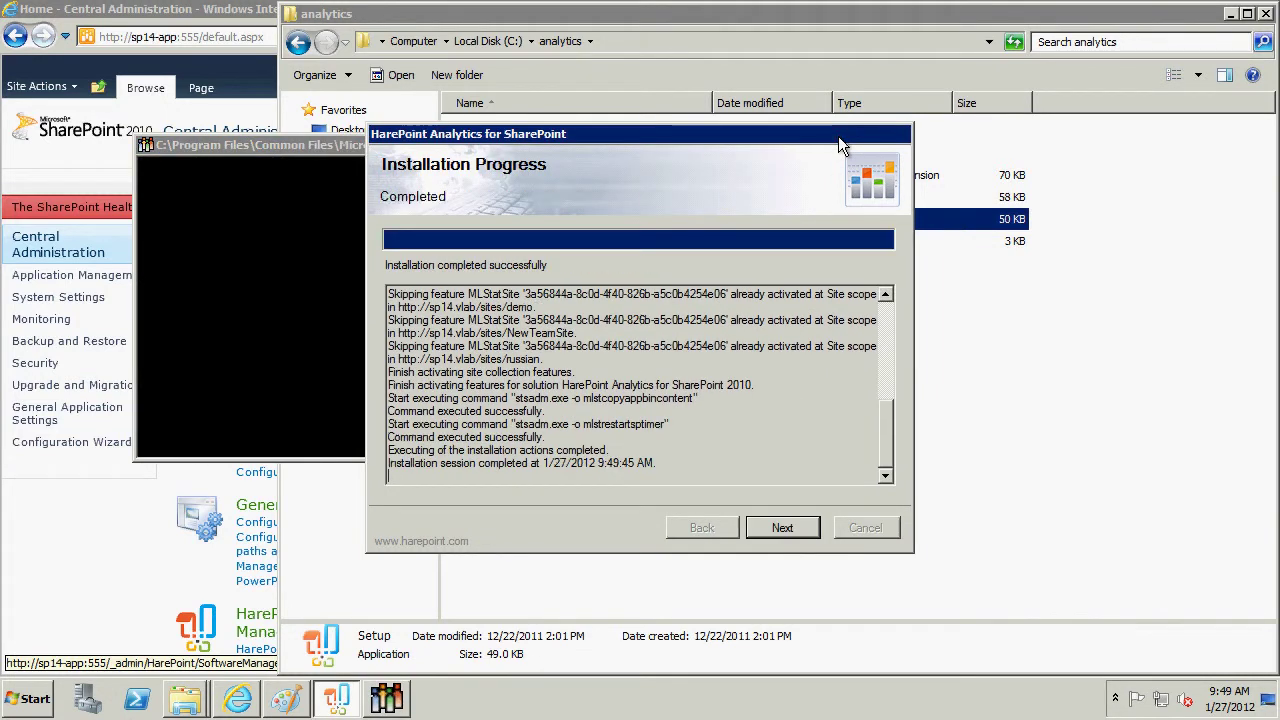
- Finish the completed installer and bring the Central Administration browser window back in front
left_click(778, 527)
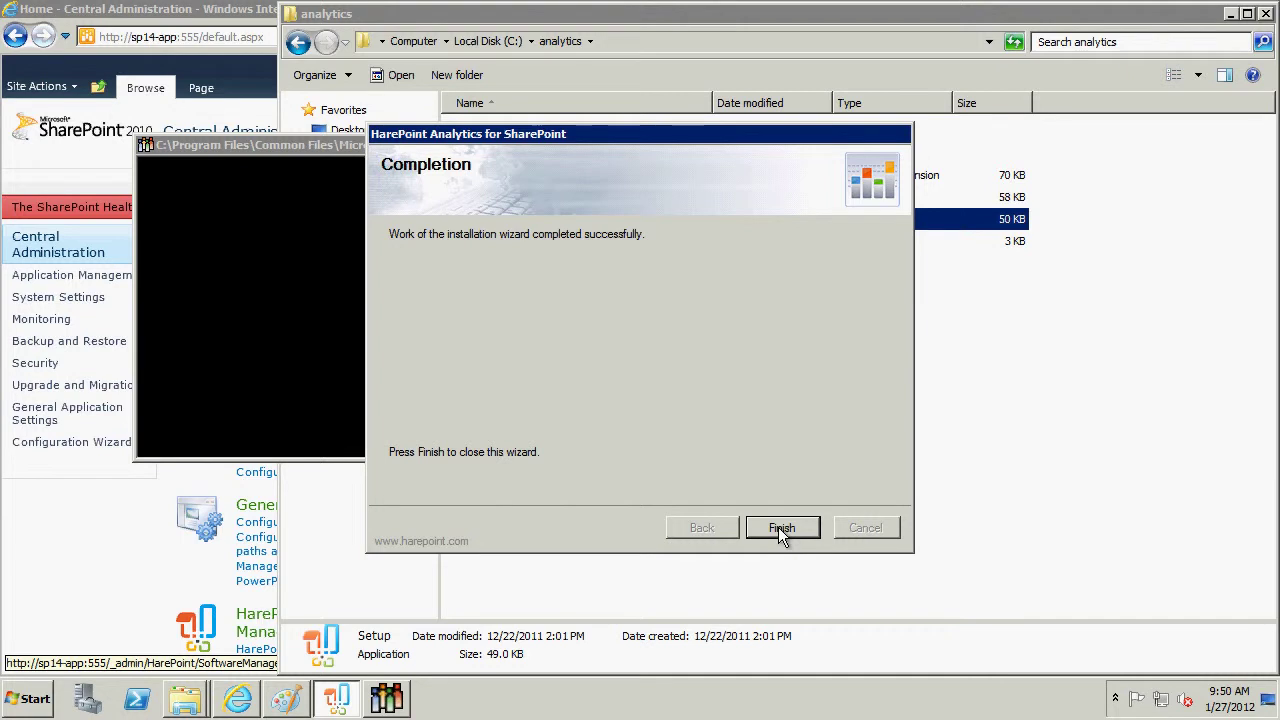
left_click(781, 528)
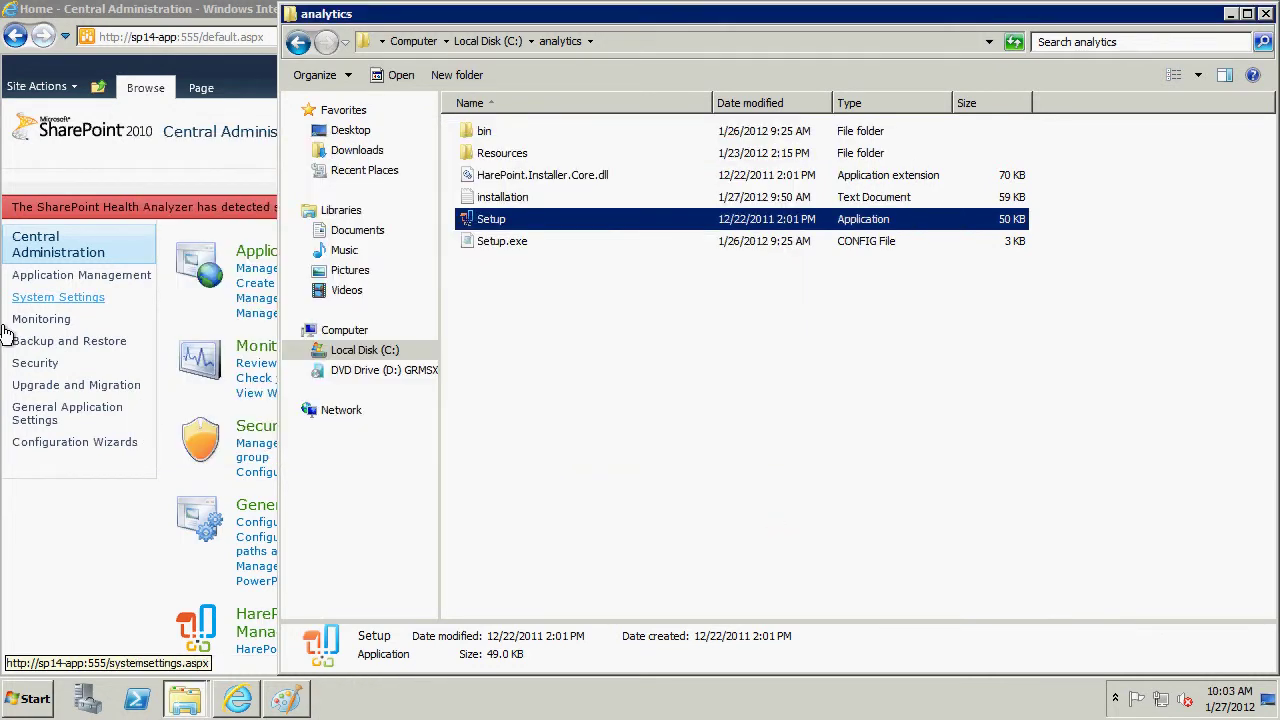
left_click(200, 14)
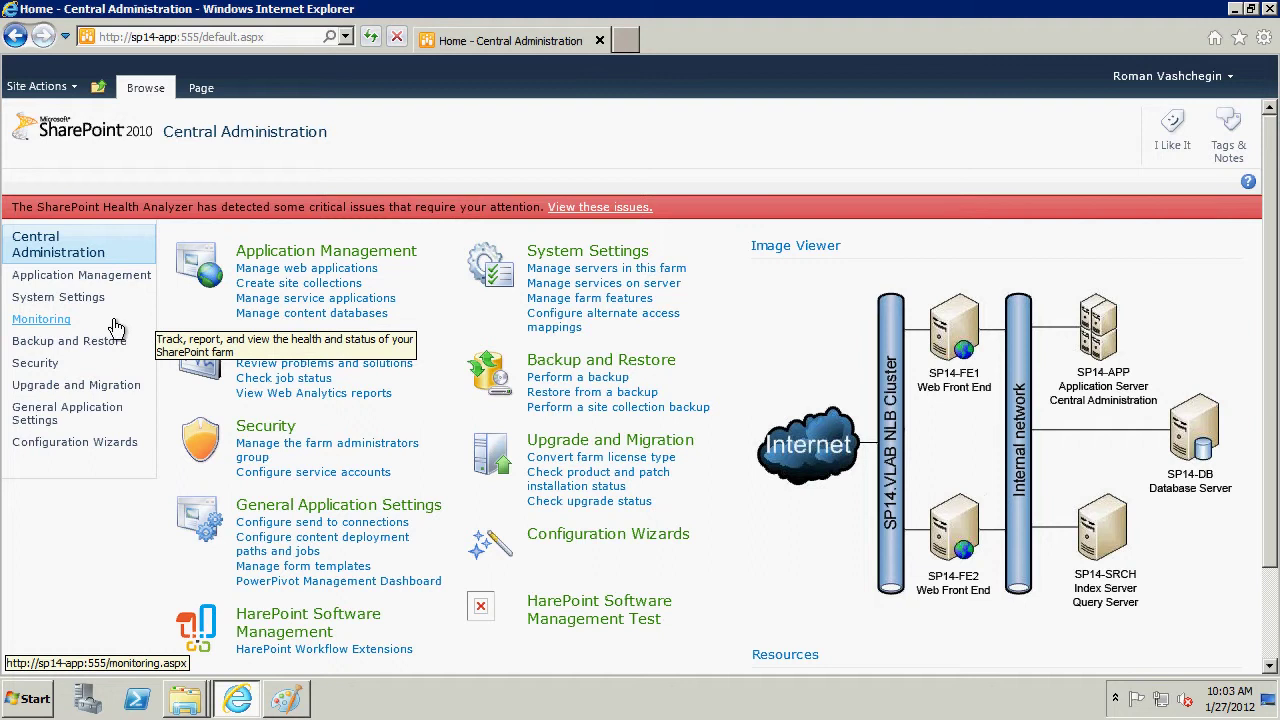
- Go to Monitoring and open 'HarePoint Analytics for SharePoint settings' (Version 14.6.1.3)
left_click(47, 321)
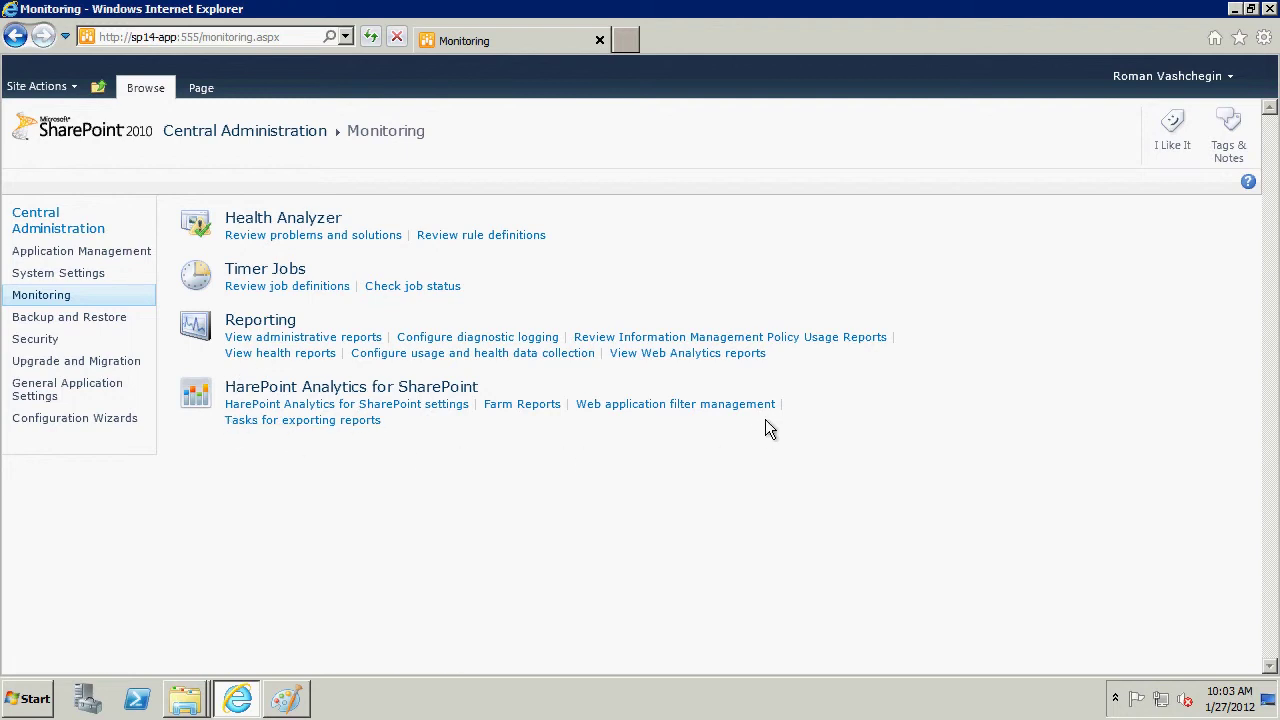
left_click(409, 405)
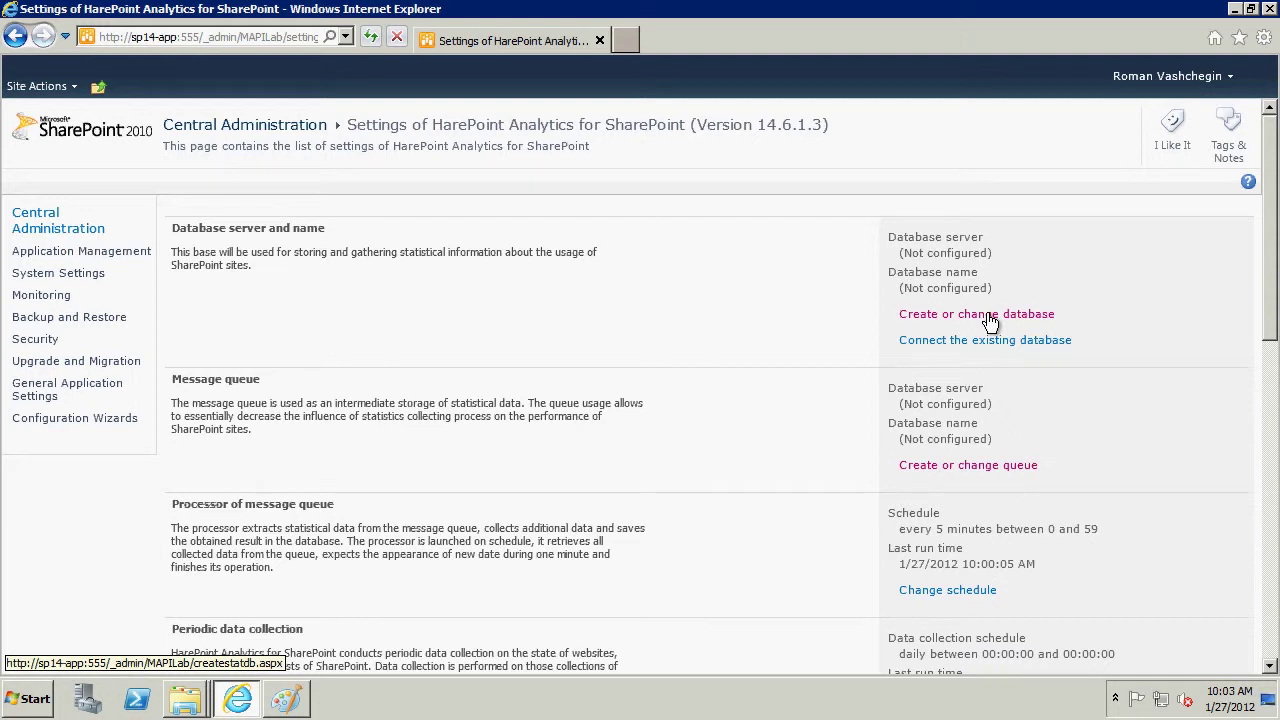
- Create the statistics database 'analytics' on server sp14-db
left_click(988, 315)
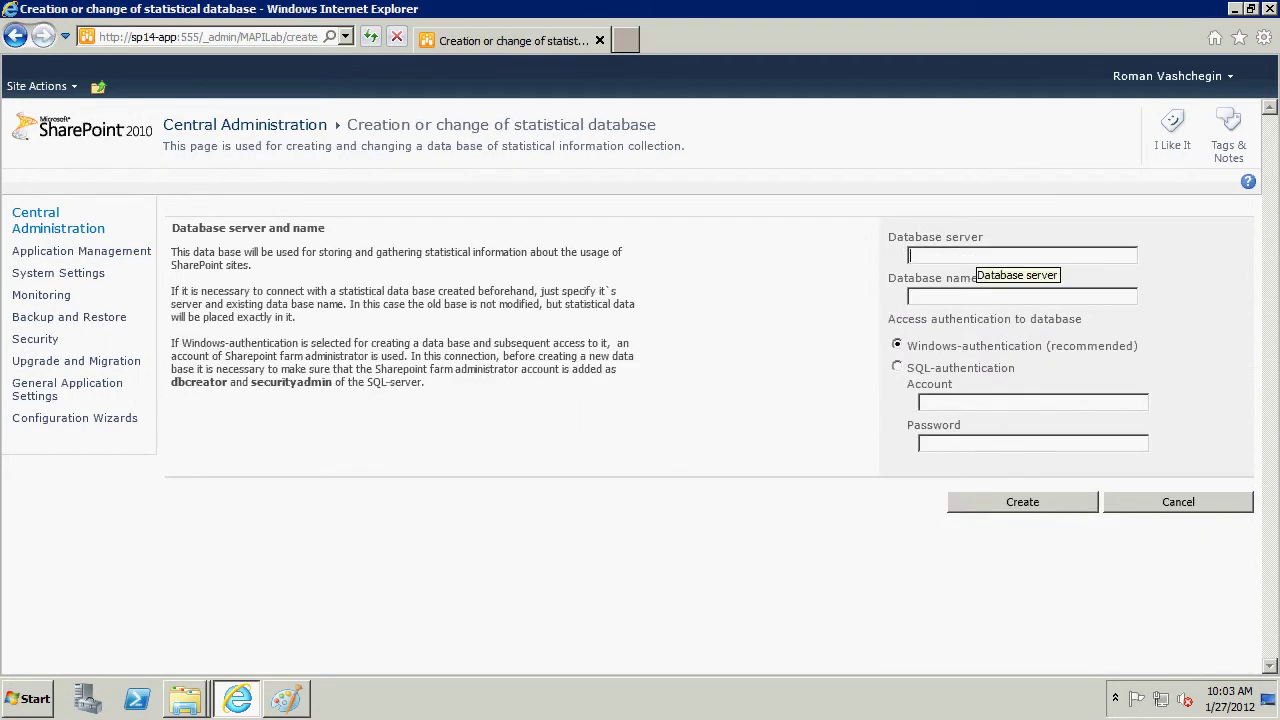
type("sp14-db")
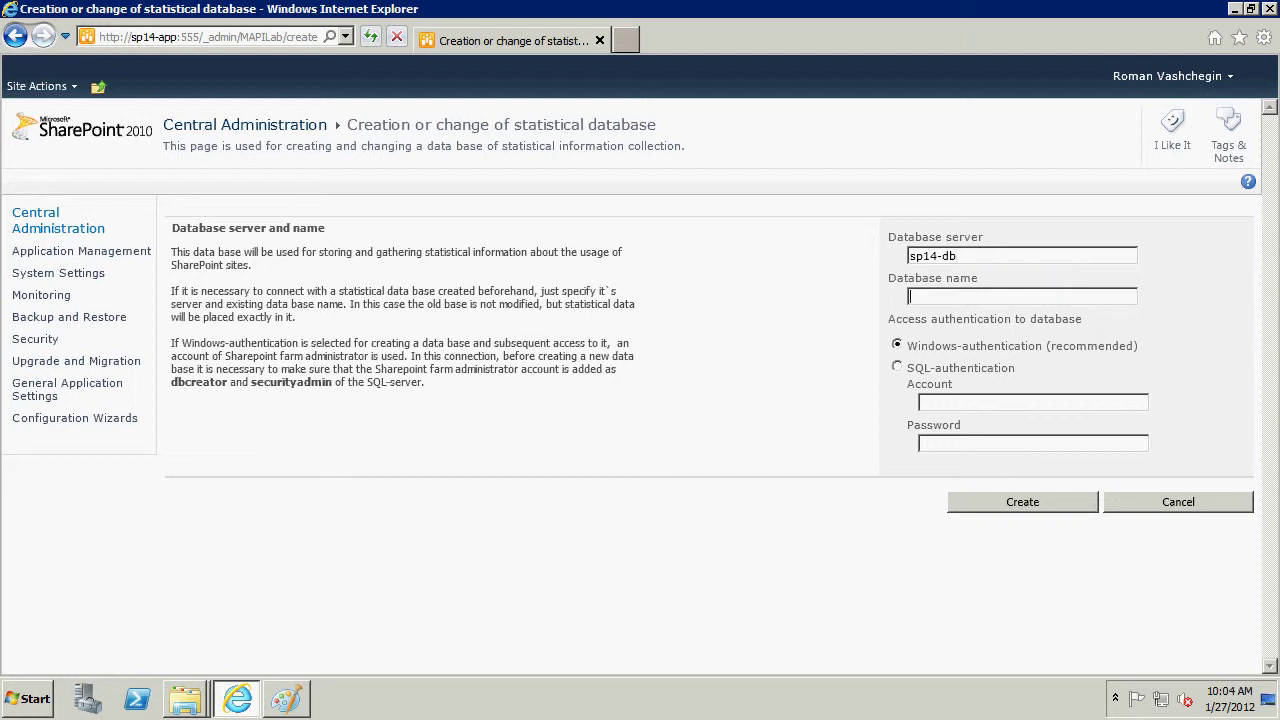
type("analytics")
left_click(994, 505)
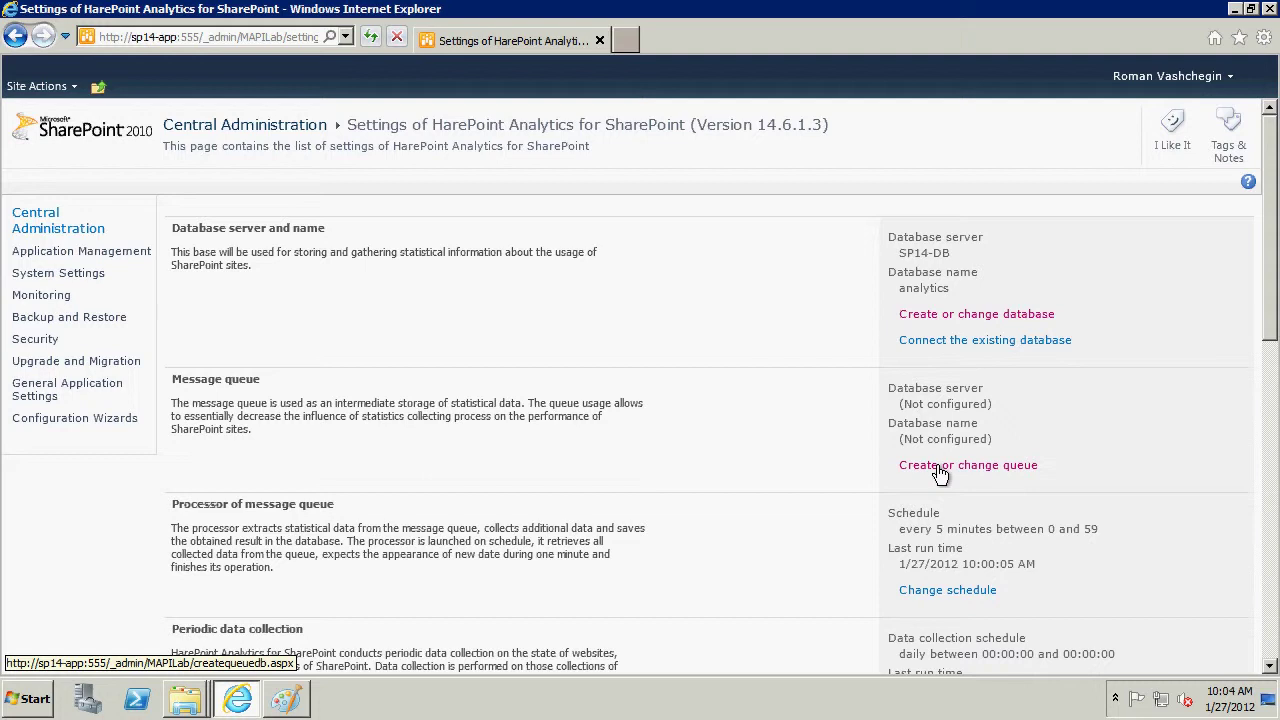
- Create the message queue database 'queue' on server sp14-db
left_click(940, 470)
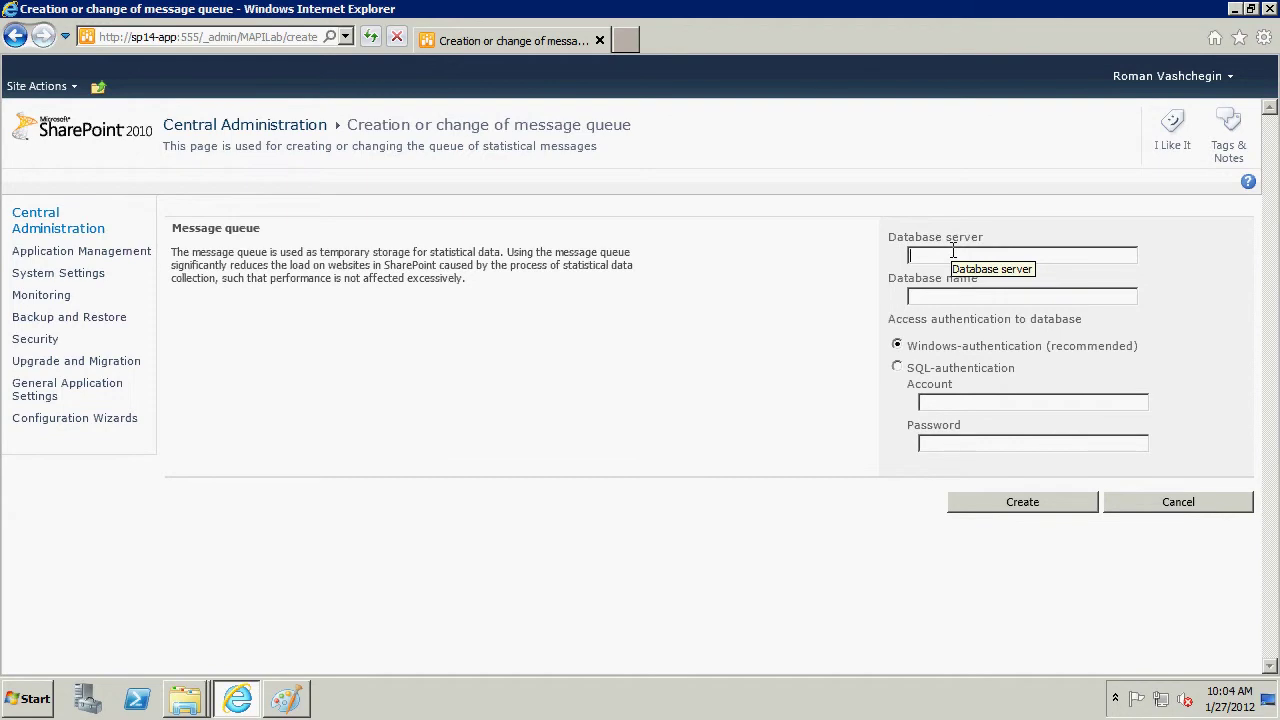
type("sp14-db")
key("Tab")
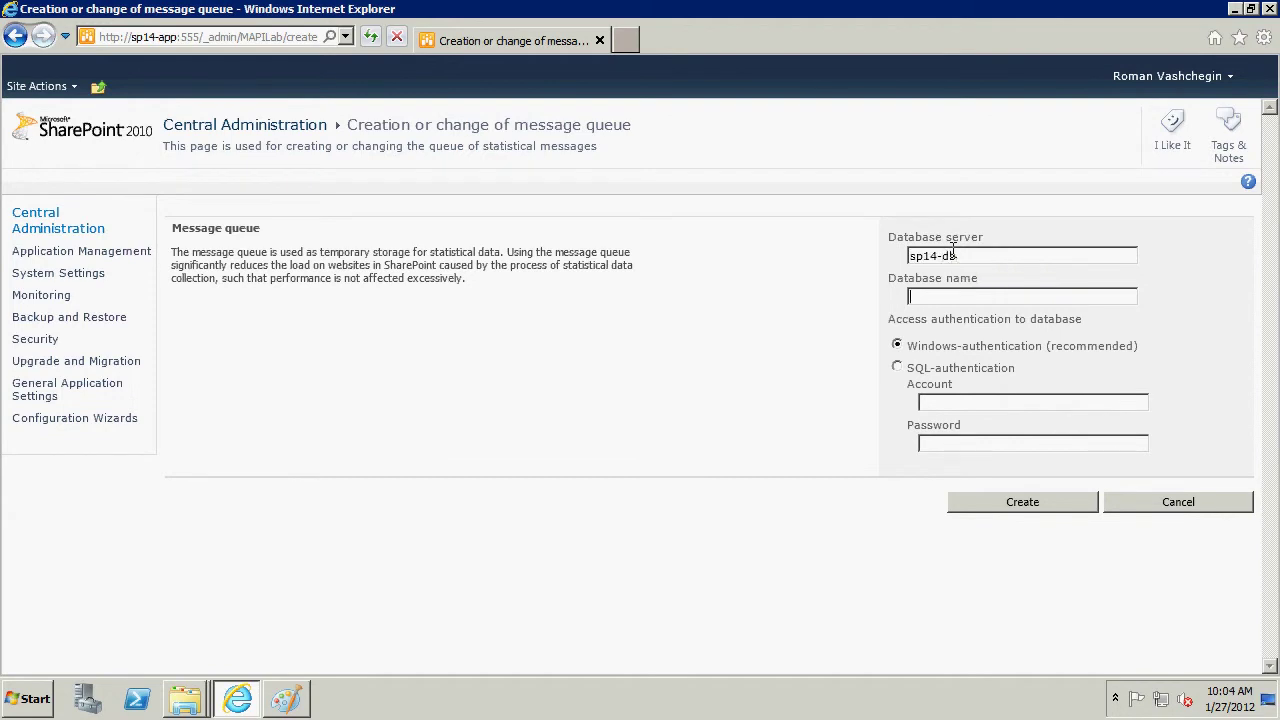
type("queue")
left_click(1047, 500)
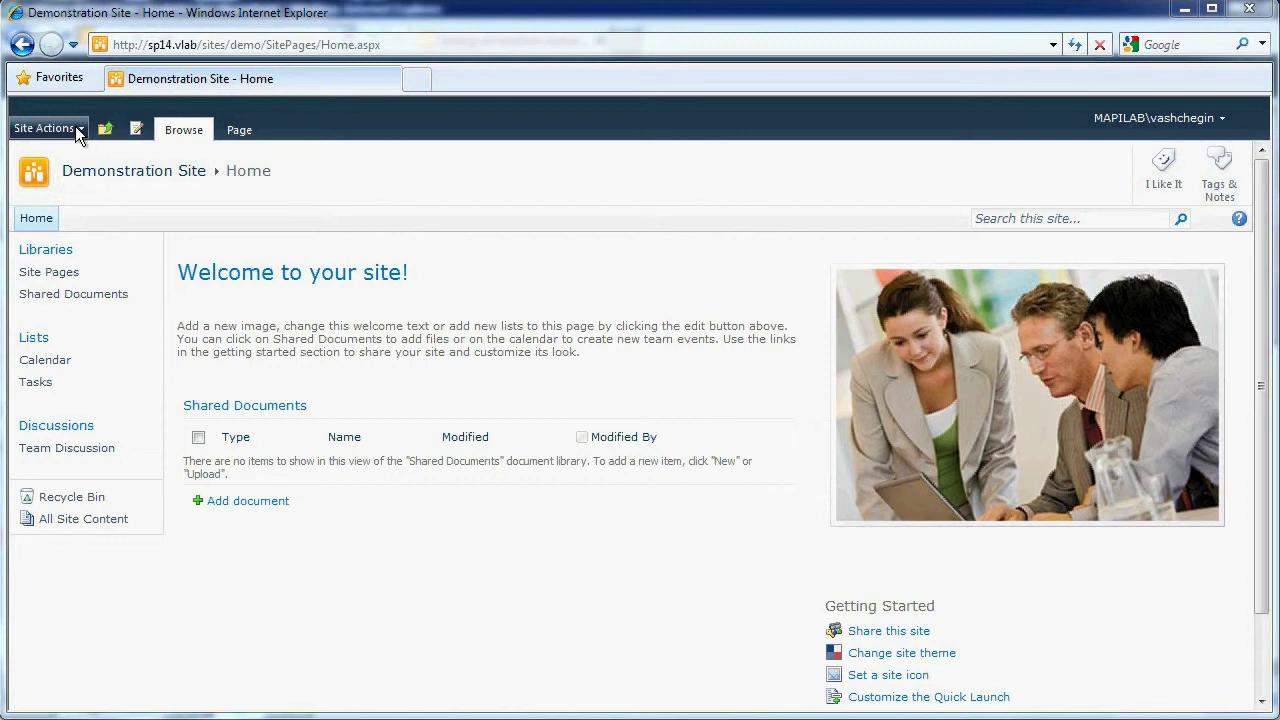
- Open Site Actions > Site Settings on the Demonstration Site and scroll to the HarePoint Analytics section
left_click(75, 126)
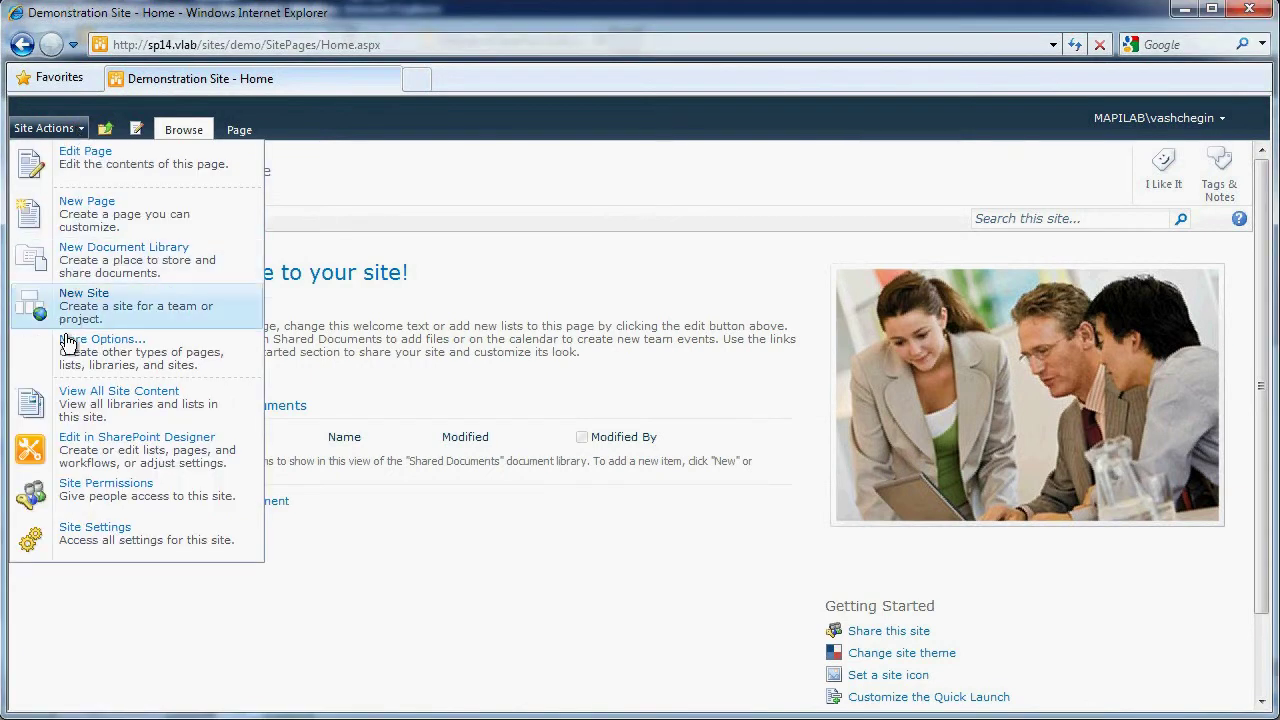
left_click(79, 537)
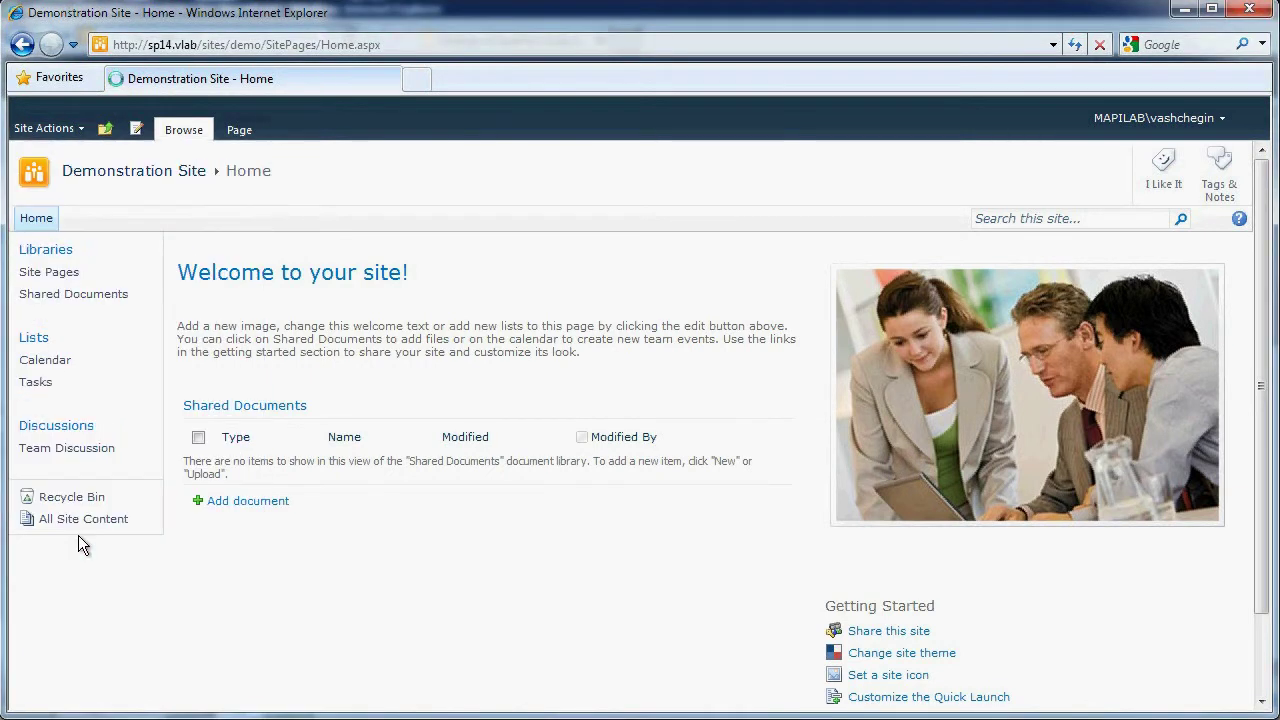
scroll(545, 500, "down", 3)
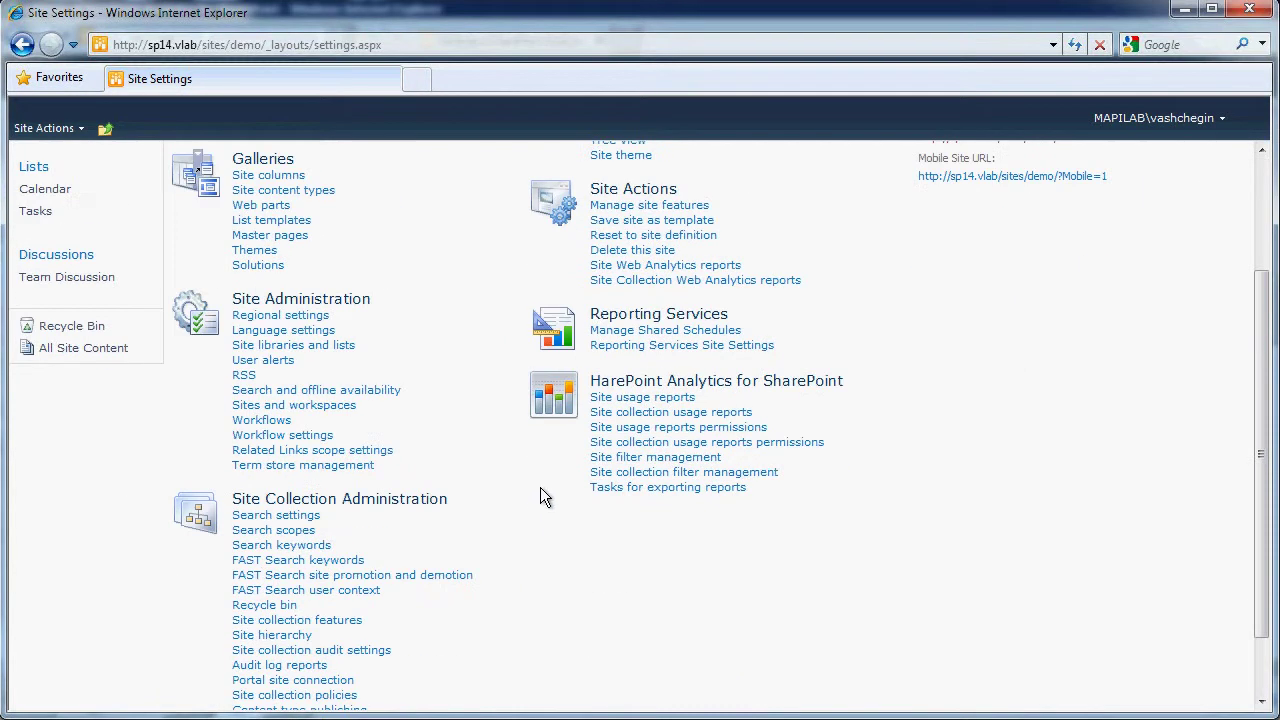
- Open 'Site collection usage reports' and scroll through the empty Overview report and back up
left_click(704, 414)
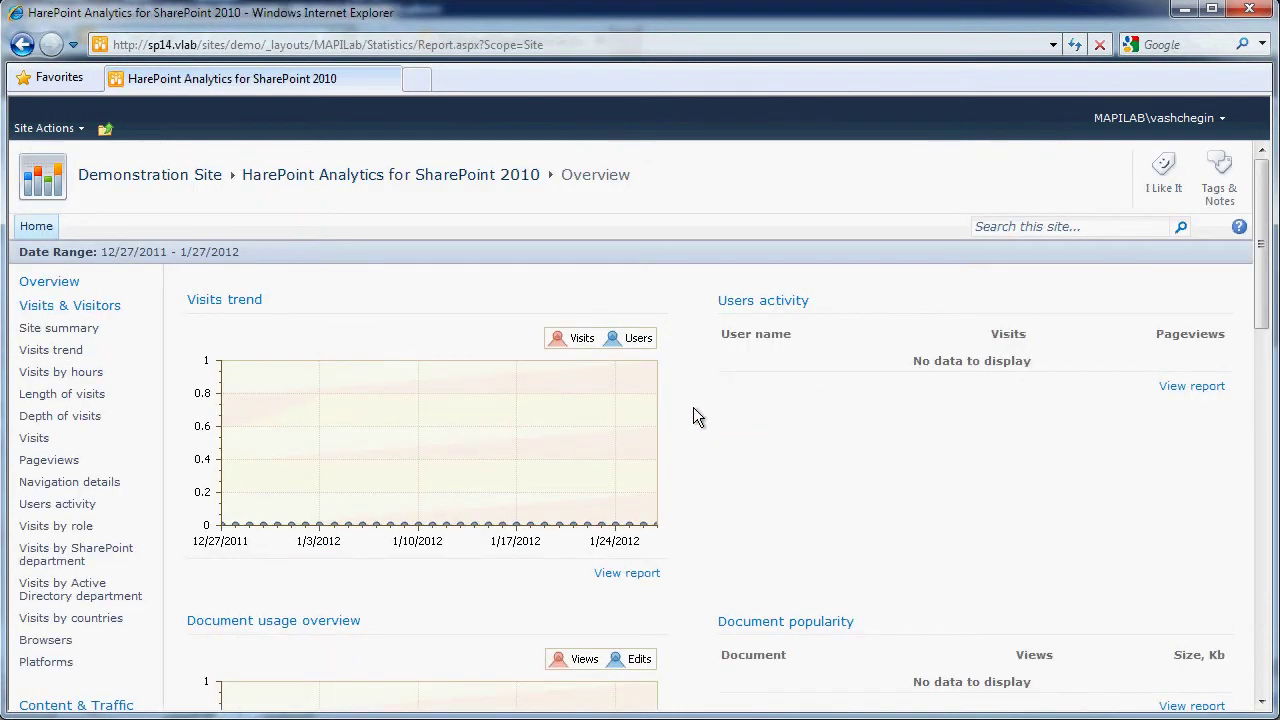
scroll(694, 409, "down", 4)
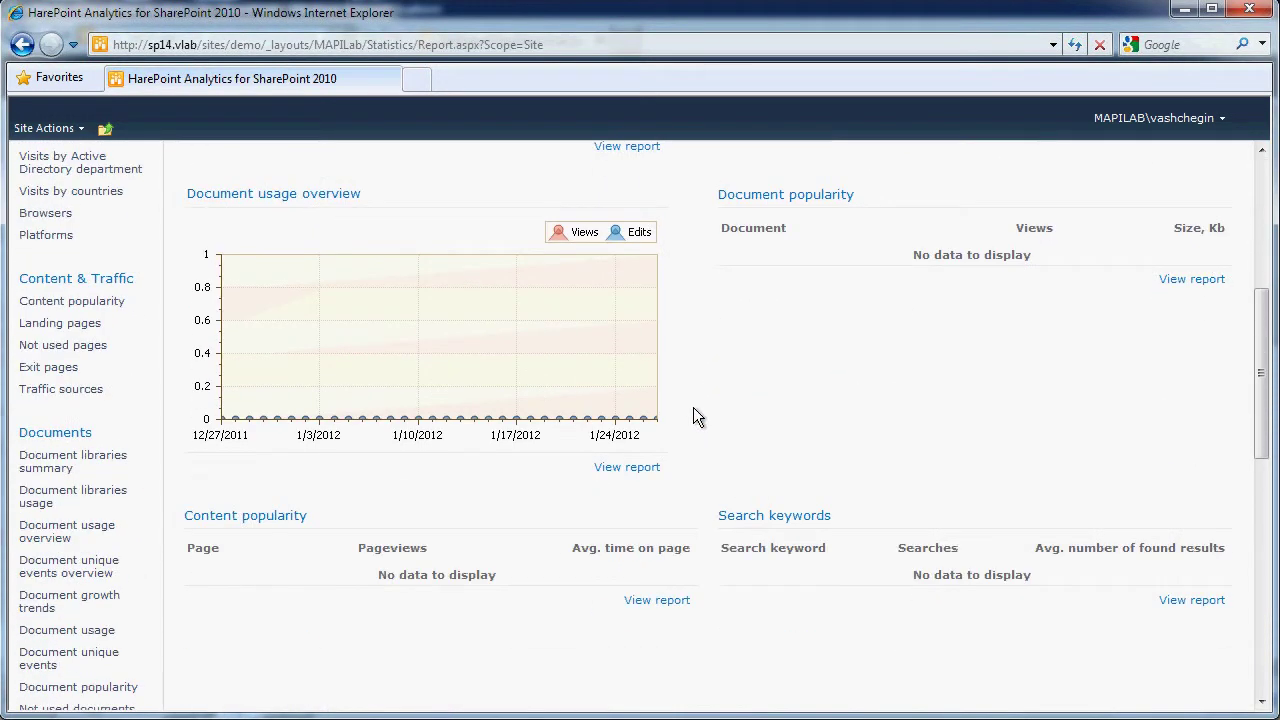
scroll(694, 410, "down", 4)
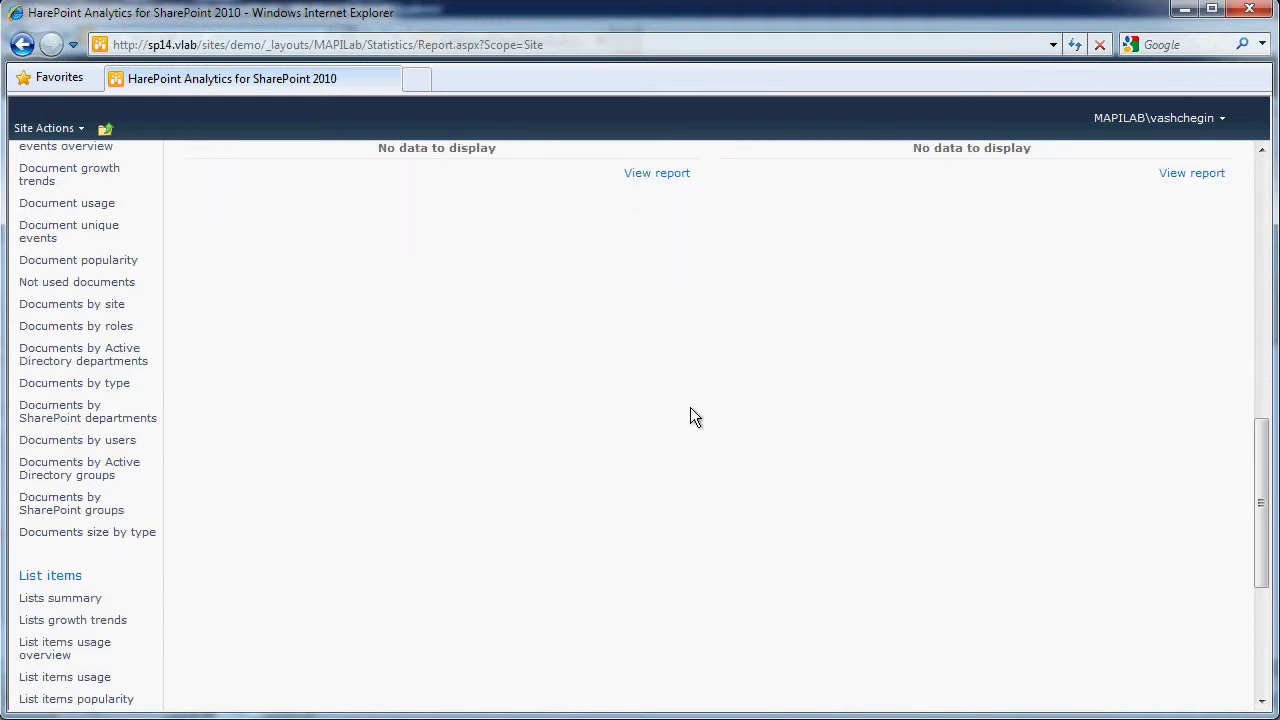
scroll(690, 408, "up", 10)
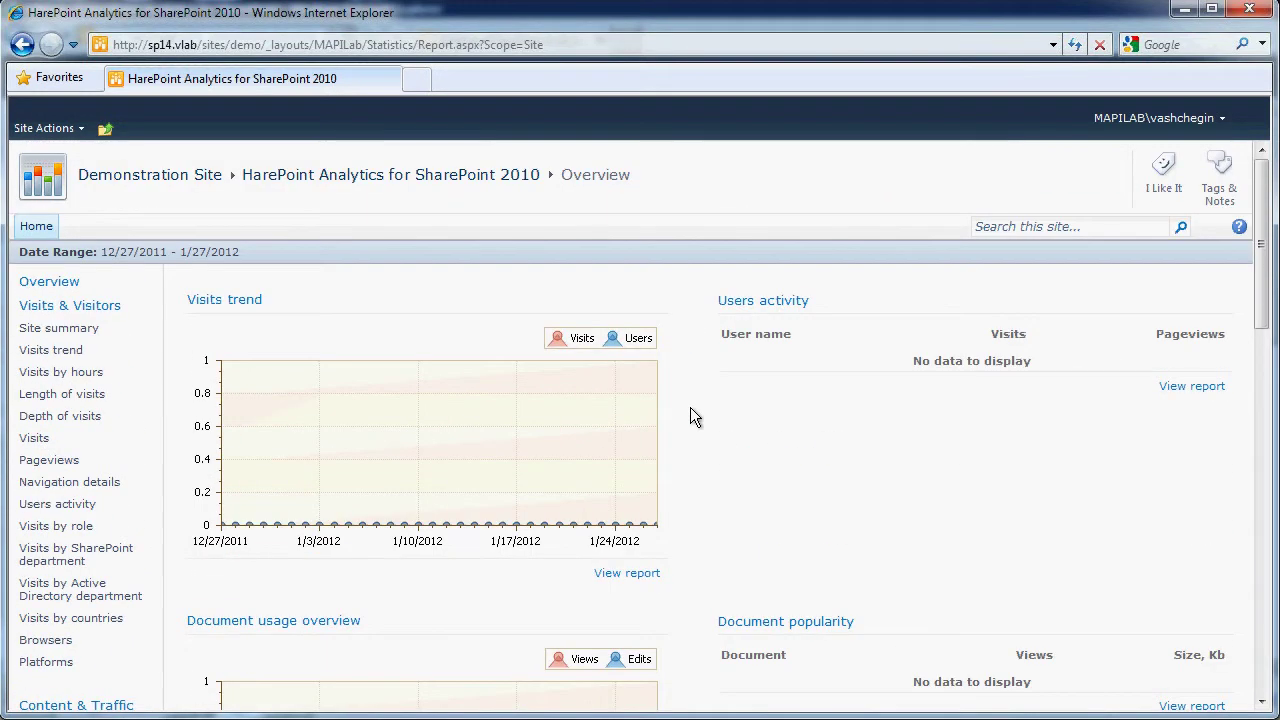